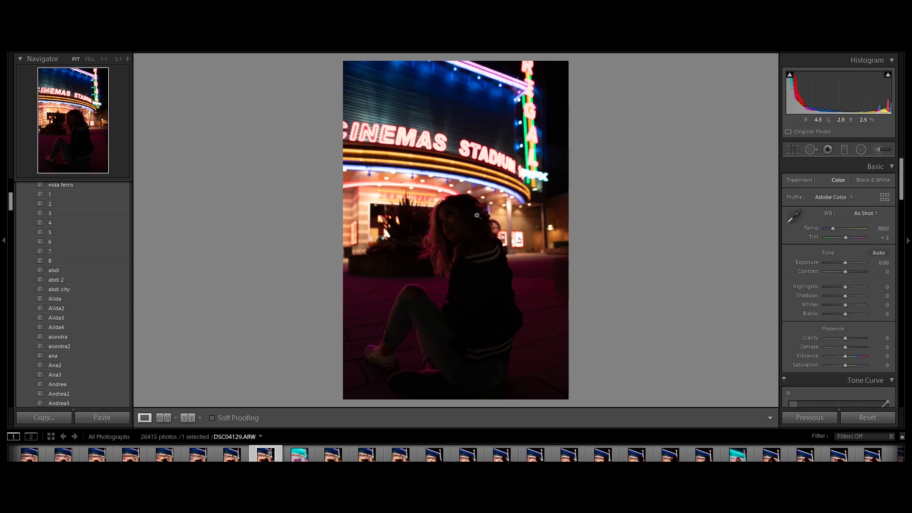
Step: Lift Shadows to +100 and raise Exposure to +1.10
{"action": "left_click_drag", "start_coordinate": [845, 295], "coordinate": [865, 296]}
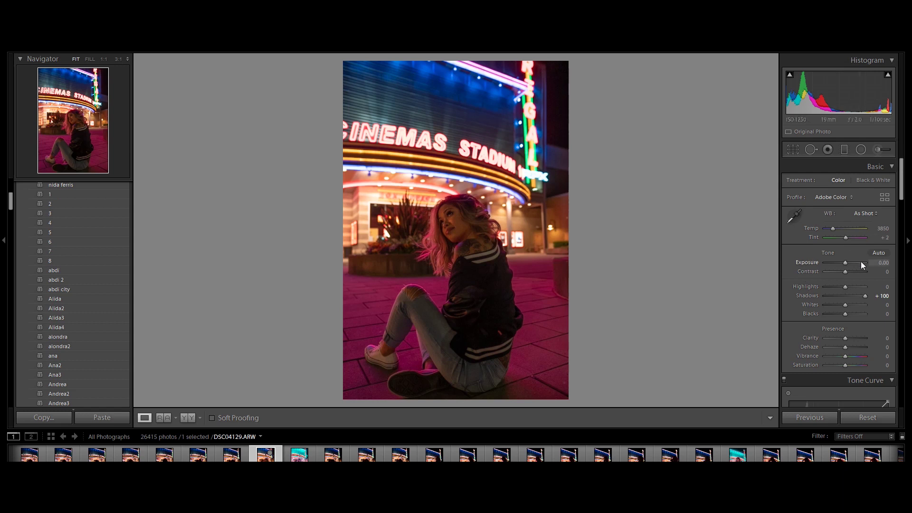
{"action": "left_click", "coordinate": [876, 263]}
{"action": "type", "text": "0.4"}
{"action": "key", "text": "Return"}
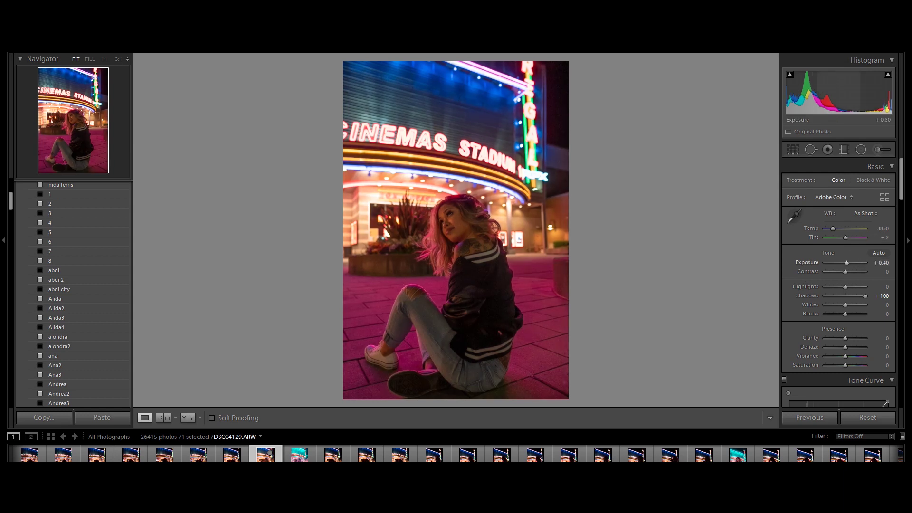
{"action": "type", "text": "0.8"}
{"action": "key", "text": "Return"}
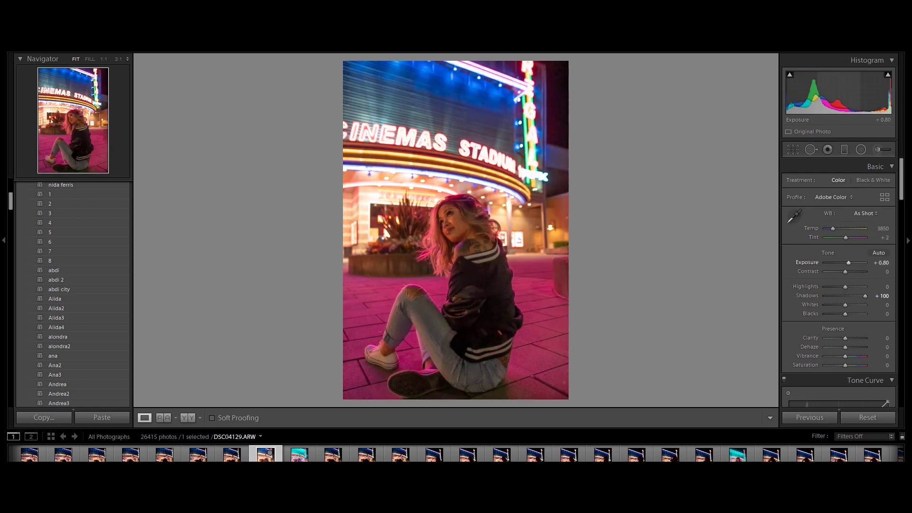
{"action": "type", "text": "1.1"}
{"action": "key", "text": "Return"}
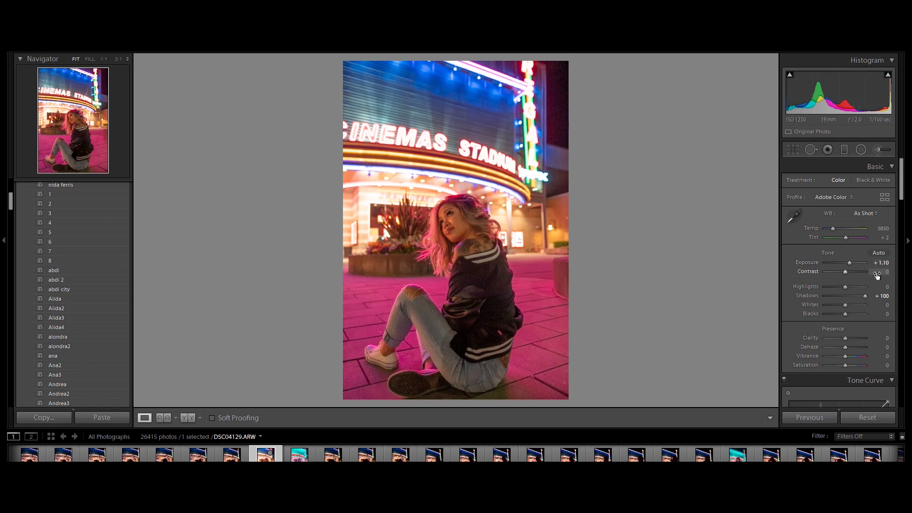
Step: Set Contrast +10, Highlights -100 and Blacks -15
{"action": "left_click_drag", "start_coordinate": [871, 273], "coordinate": [877, 272]}
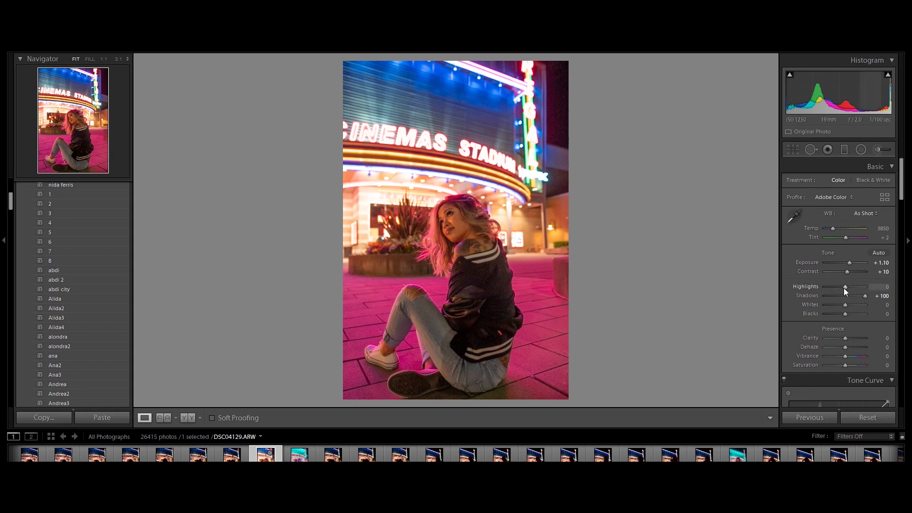
{"action": "left_click_drag", "start_coordinate": [845, 288], "coordinate": [795, 289]}
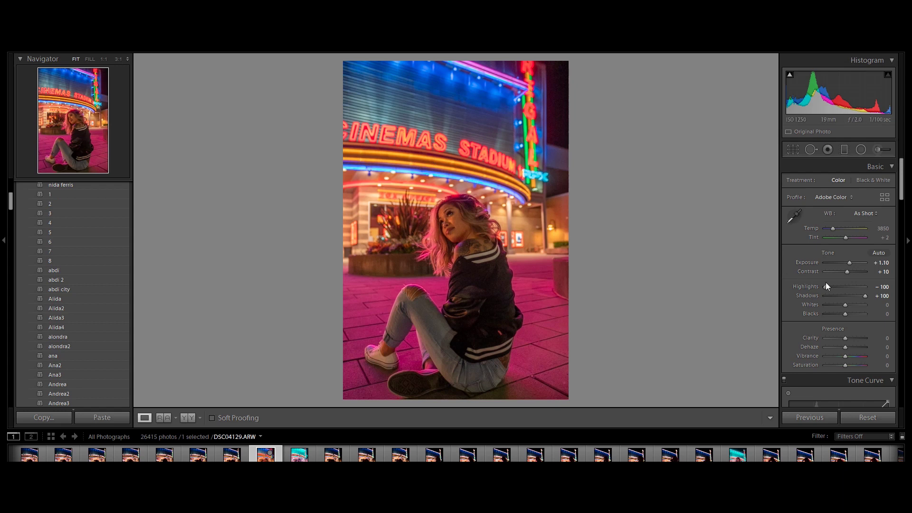
{"action": "left_click_drag", "start_coordinate": [845, 313], "coordinate": [844, 313]}
Step: Add Clarity +20 and Vibrance +20, and lower Saturation to -10
{"action": "left_click_drag", "start_coordinate": [878, 338], "coordinate": [881, 338]}
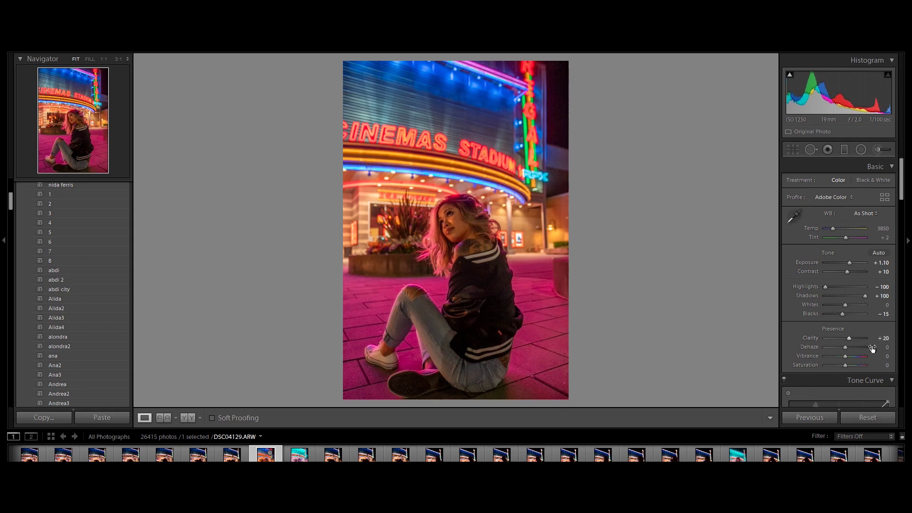
{"action": "left_click_drag", "start_coordinate": [883, 355], "coordinate": [884, 356]}
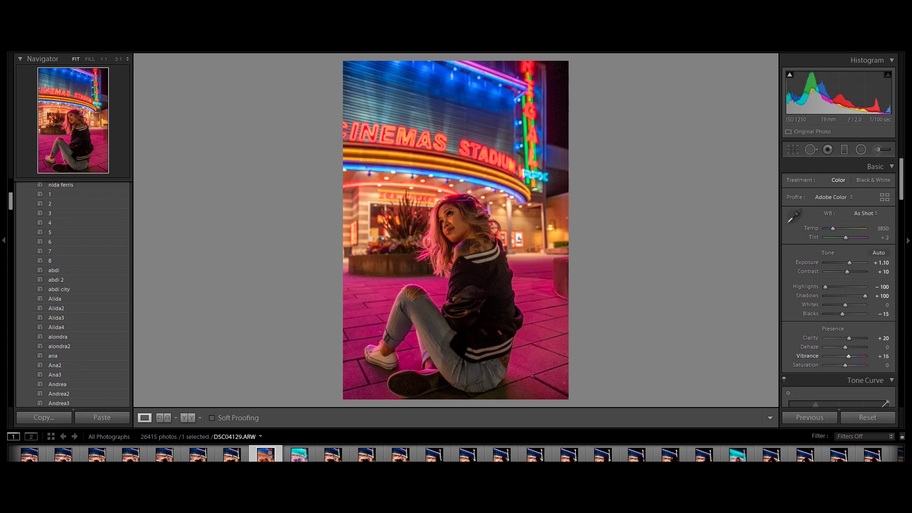
{"action": "left_click_drag", "start_coordinate": [884, 356], "coordinate": [881, 365]}
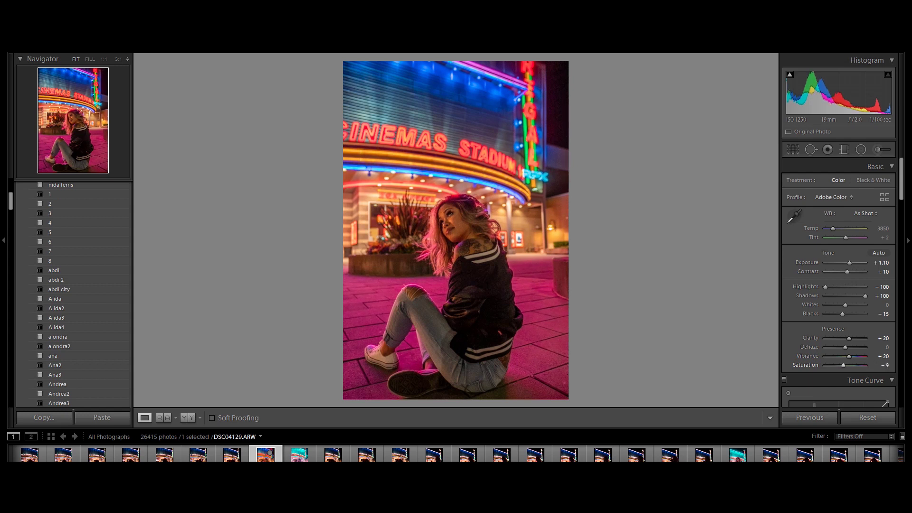
{"action": "left_click_drag", "start_coordinate": [880, 364], "coordinate": [880, 365]}
{"action": "left_click_drag", "start_coordinate": [903, 187], "coordinate": [903, 223]}
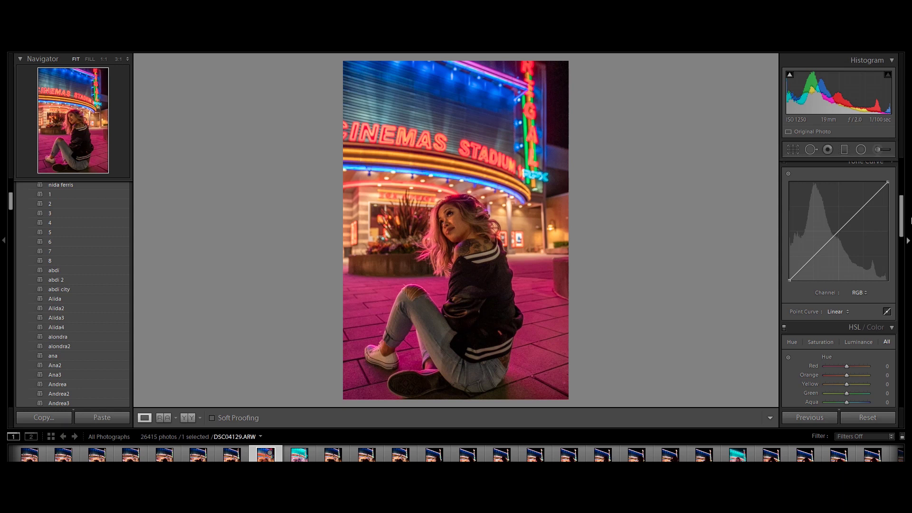
Step: Raise the tone curve's black point to about 3.5%, then bring the Calibration panel into view
{"action": "scroll", "coordinate": [903, 214], "scroll_direction": "up", "scroll_amount": 1}
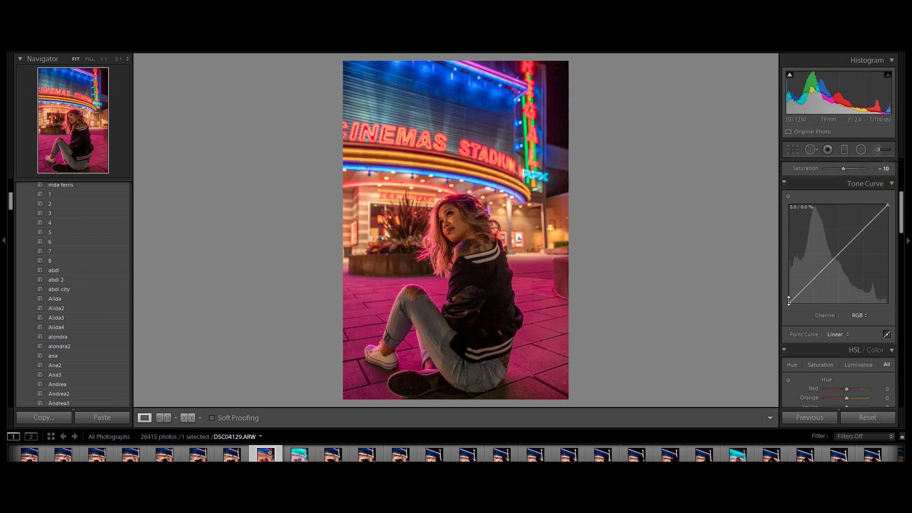
{"action": "left_click_drag", "start_coordinate": [788, 302], "coordinate": [787, 300]}
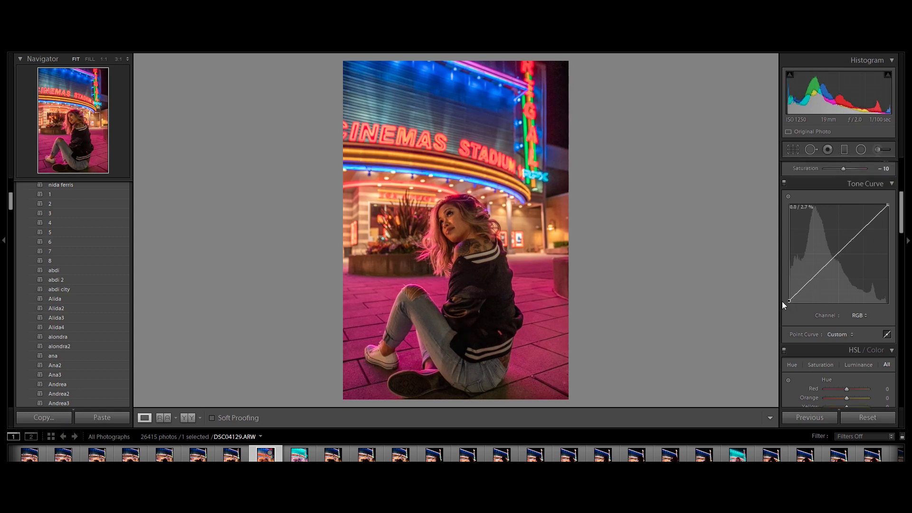
{"action": "left_click_drag", "start_coordinate": [782, 301], "coordinate": [779, 301]}
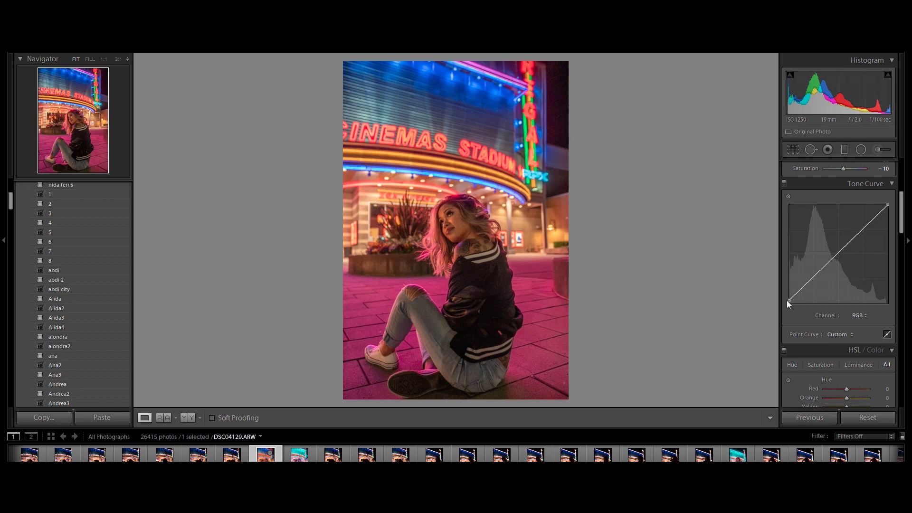
{"action": "left_click_drag", "start_coordinate": [902, 213], "coordinate": [893, 398]}
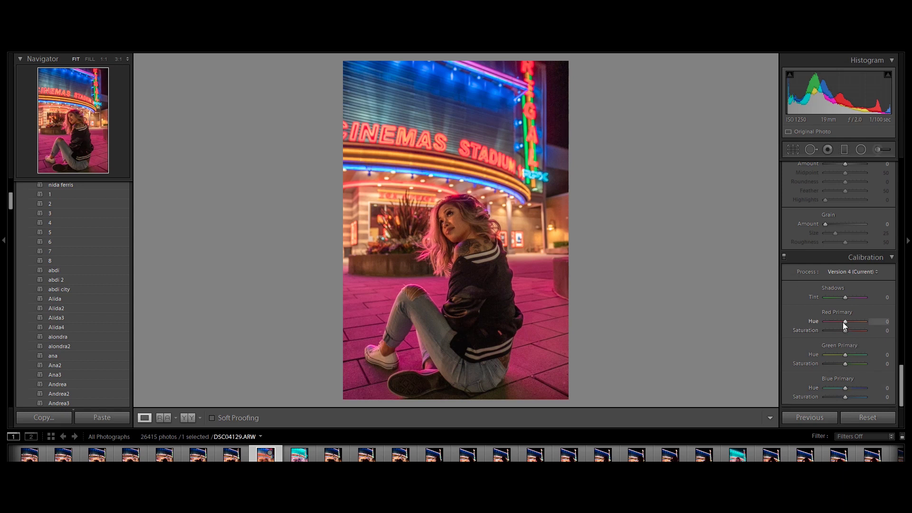
Step: Set Calibration Red Primary Hue +71, Blue Primary Hue -79 and Green Primary Hue +76
{"action": "left_click_drag", "start_coordinate": [846, 321], "coordinate": [860, 320]}
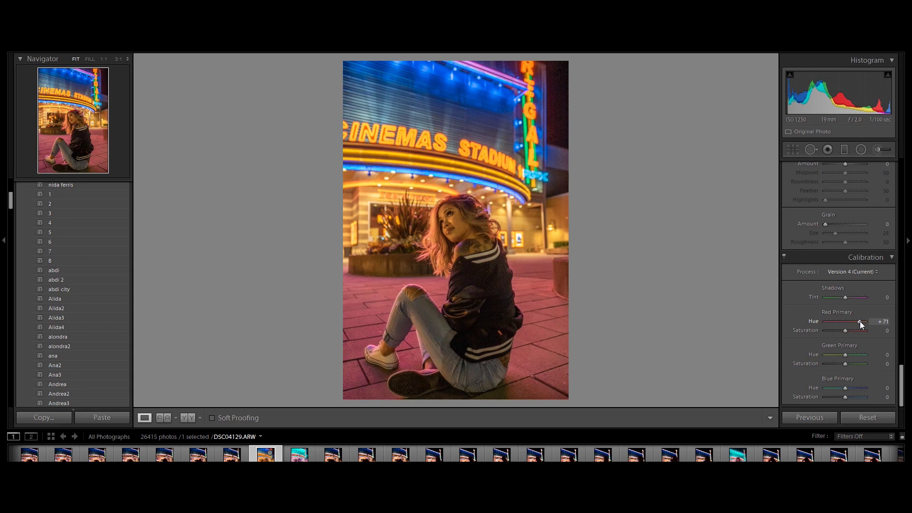
{"action": "left_click_drag", "start_coordinate": [844, 388], "coordinate": [830, 388]}
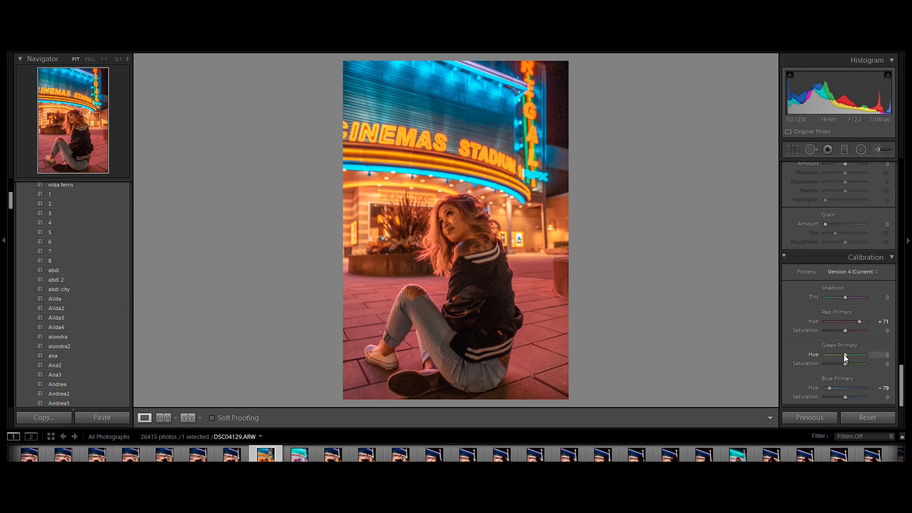
{"action": "left_click_drag", "start_coordinate": [845, 354], "coordinate": [860, 354]}
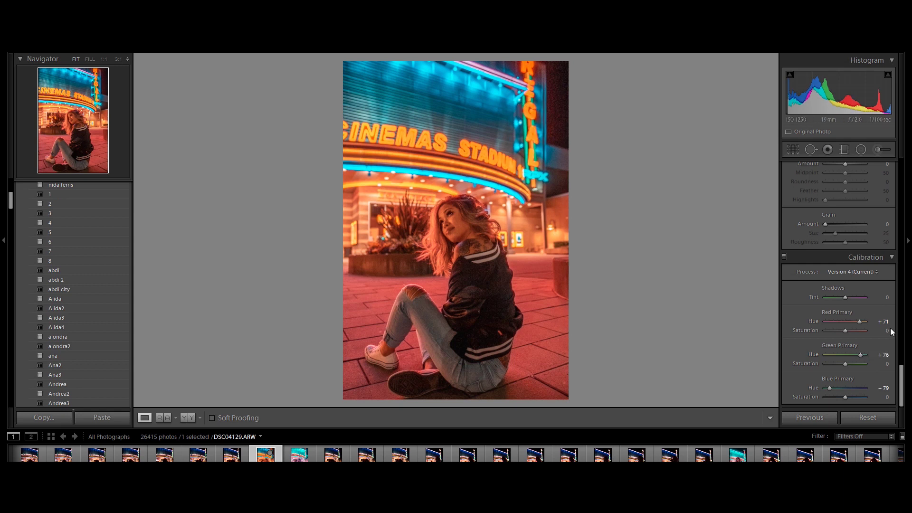
{"action": "left_click_drag", "start_coordinate": [902, 399], "coordinate": [902, 193]}
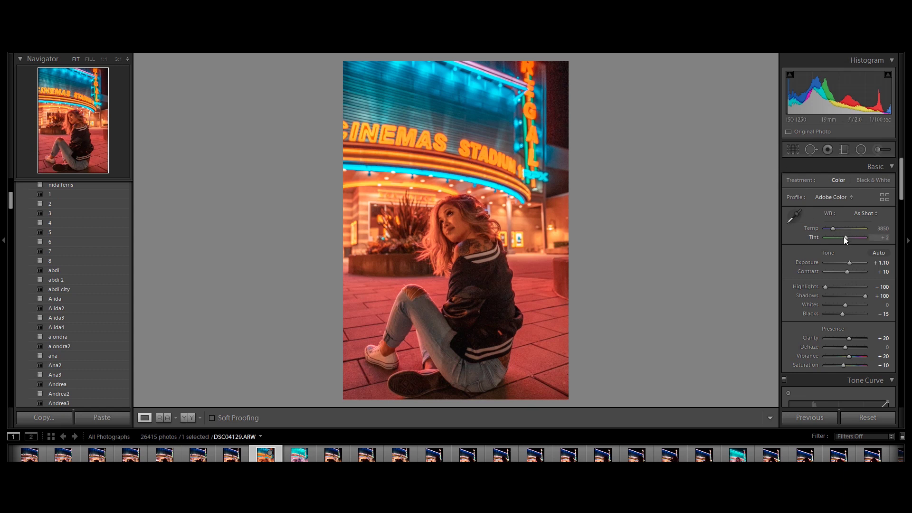
Step: Push white balance Tint to +104 so the ground turns pink
{"action": "left_click_drag", "start_coordinate": [845, 238], "coordinate": [860, 237]}
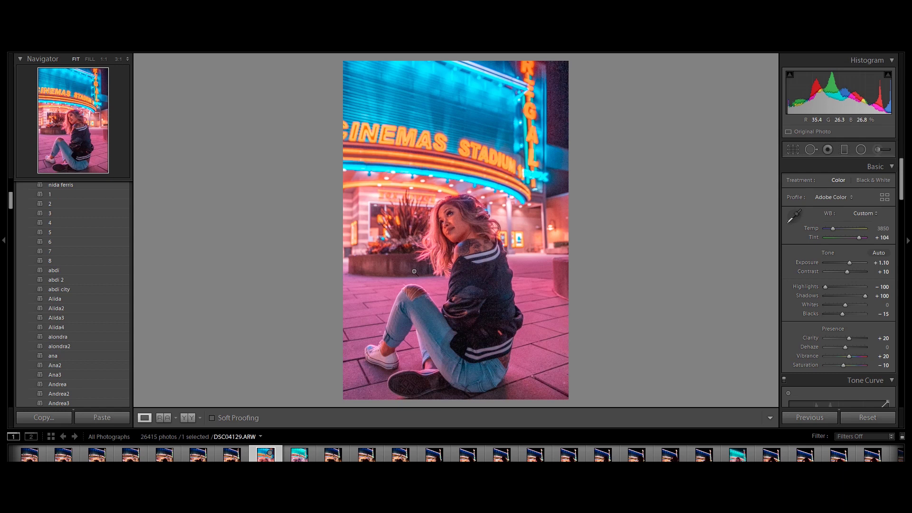
{"action": "left_click_drag", "start_coordinate": [901, 173], "coordinate": [893, 236]}
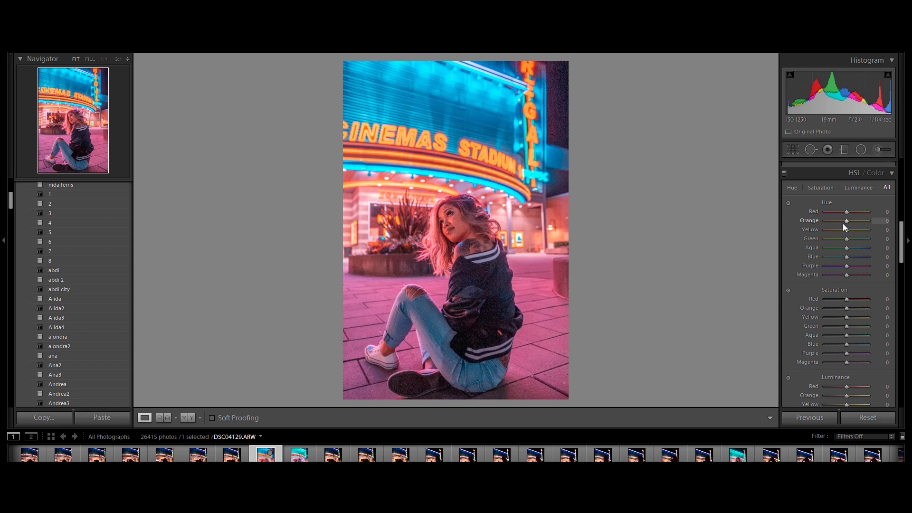
Step: Set HSL Hue Red +33, Orange -47, Aqua -44, Blue -40 and Orange Saturation -69
{"action": "left_click_drag", "start_coordinate": [848, 221], "coordinate": [835, 222]}
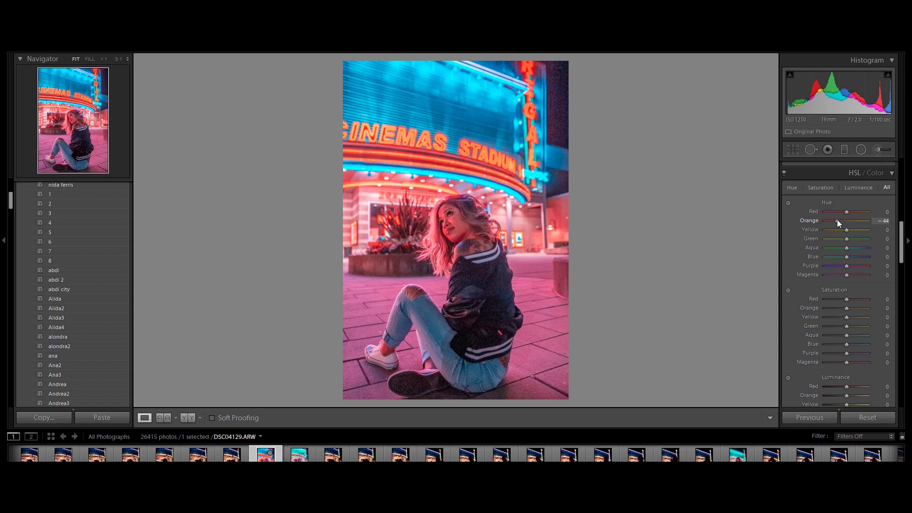
{"action": "mouse_move", "coordinate": [837, 220]}
{"action": "left_mouse_down"}
{"action": "mouse_move", "coordinate": [861, 211]}
{"action": "mouse_move", "coordinate": [853, 212]}
{"action": "left_mouse_up"}
{"action": "mouse_move", "coordinate": [849, 212]}
{"action": "left_mouse_down"}
{"action": "mouse_move", "coordinate": [835, 212]}
{"action": "mouse_move", "coordinate": [852, 213]}
{"action": "left_mouse_up"}
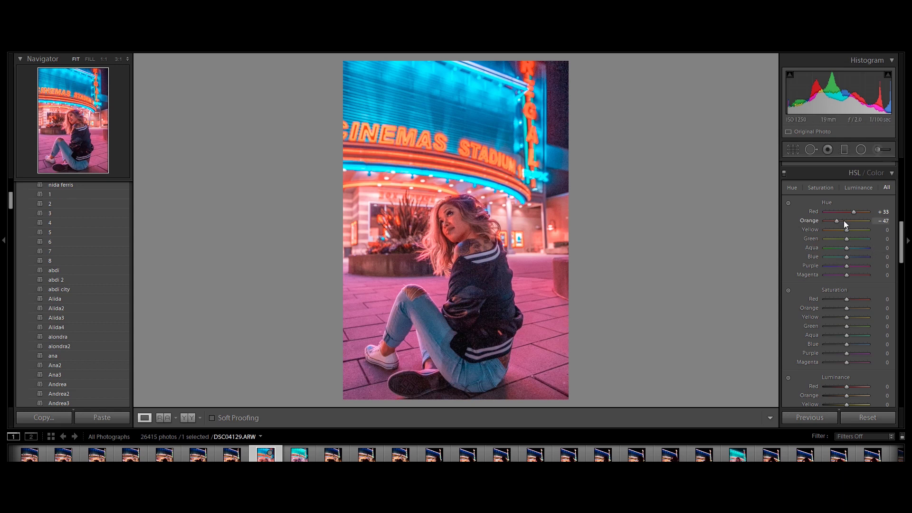
{"action": "mouse_move", "coordinate": [847, 258]}
{"action": "left_mouse_down"}
{"action": "mouse_move", "coordinate": [835, 258]}
{"action": "mouse_move", "coordinate": [837, 247]}
{"action": "left_mouse_up"}
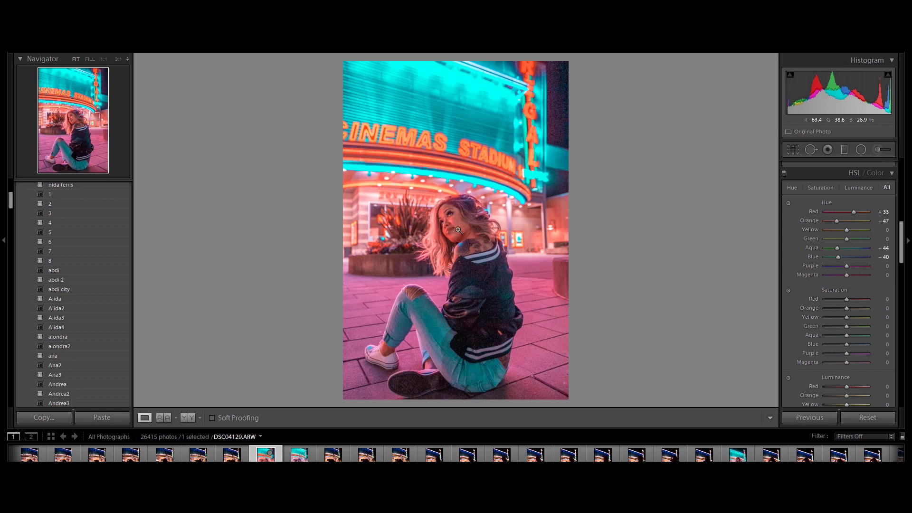
{"action": "left_click_drag", "start_coordinate": [847, 308], "coordinate": [833, 309]}
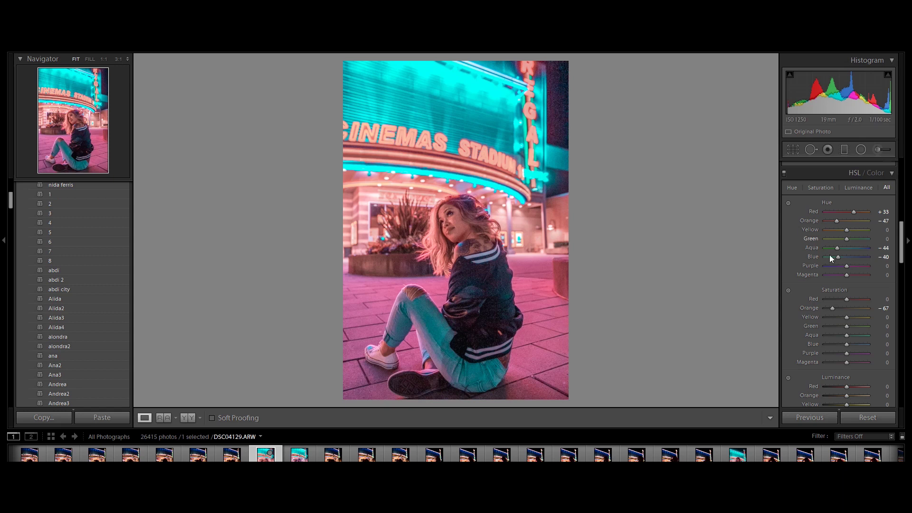
{"action": "left_click_drag", "start_coordinate": [832, 309], "coordinate": [844, 298]}
{"action": "left_click_drag", "start_coordinate": [904, 243], "coordinate": [904, 270]}
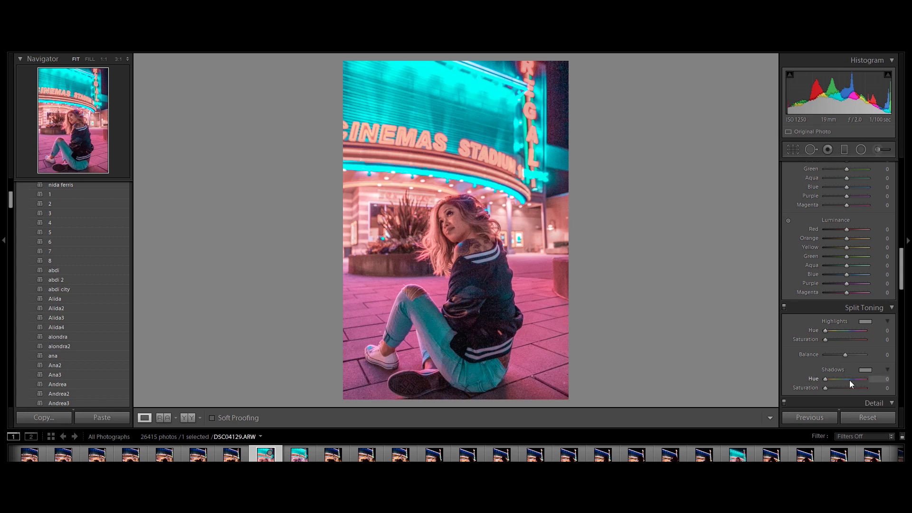
Step: Split tone highlights to hue 176 and shadows to hue 180, both at saturation 10
{"action": "left_click", "coordinate": [833, 331]}
{"action": "left_click_drag", "start_coordinate": [827, 379], "coordinate": [829, 381]}
{"action": "double_click", "coordinate": [830, 380]}
{"action": "left_click_drag", "start_coordinate": [825, 340], "coordinate": [829, 338]}
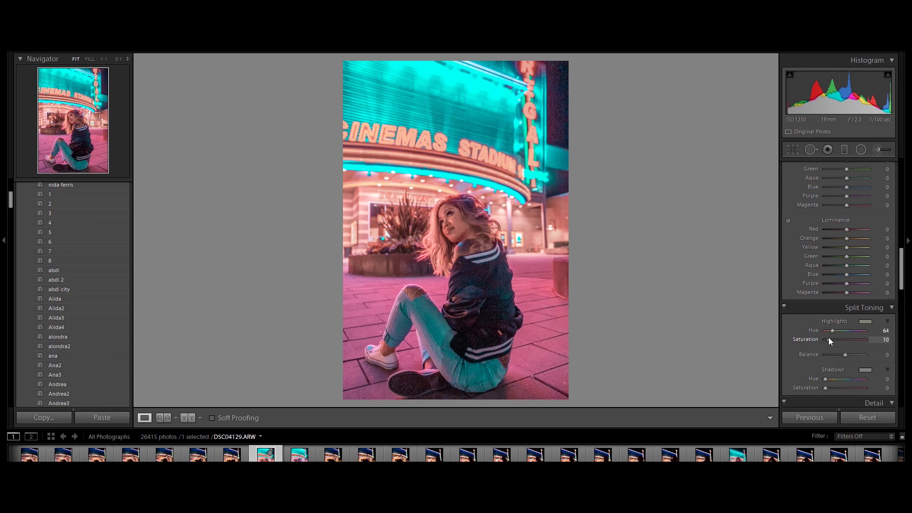
{"action": "left_click_drag", "start_coordinate": [824, 389], "coordinate": [829, 386]}
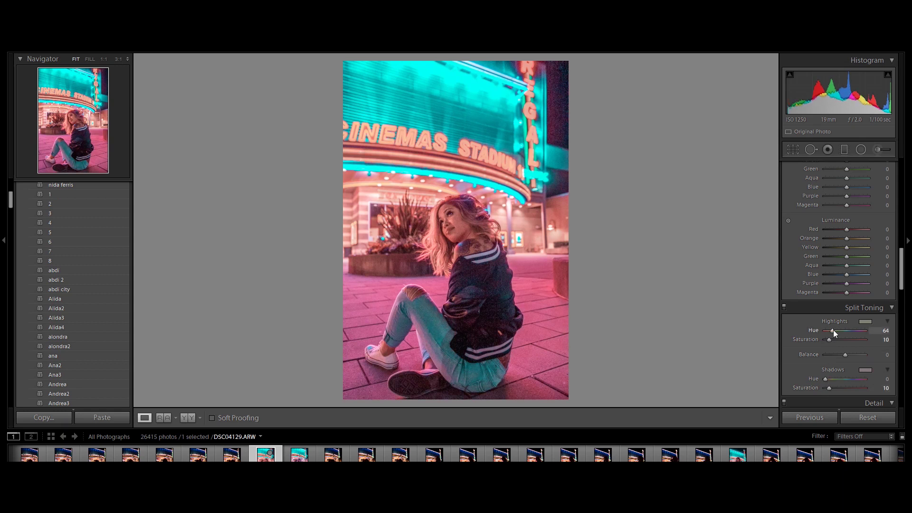
{"action": "left_click_drag", "start_coordinate": [837, 330], "coordinate": [847, 330]}
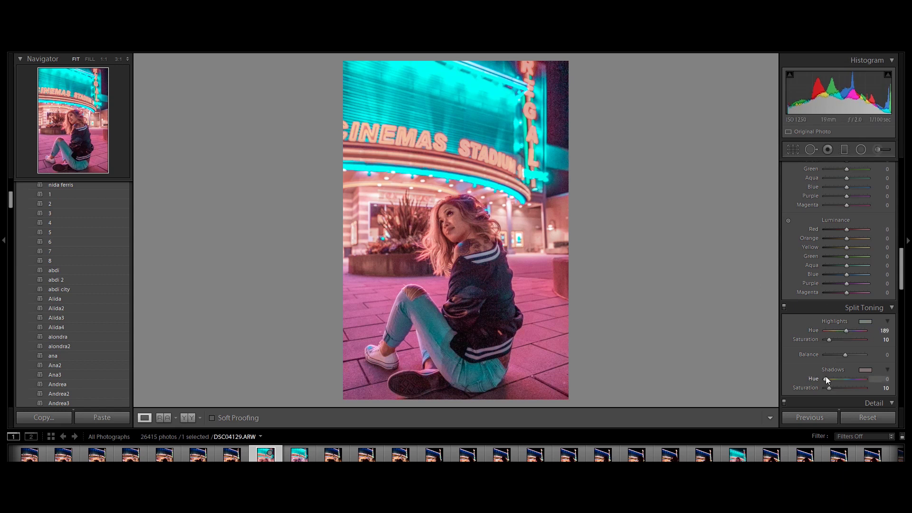
{"action": "left_click_drag", "start_coordinate": [826, 378], "coordinate": [845, 378]}
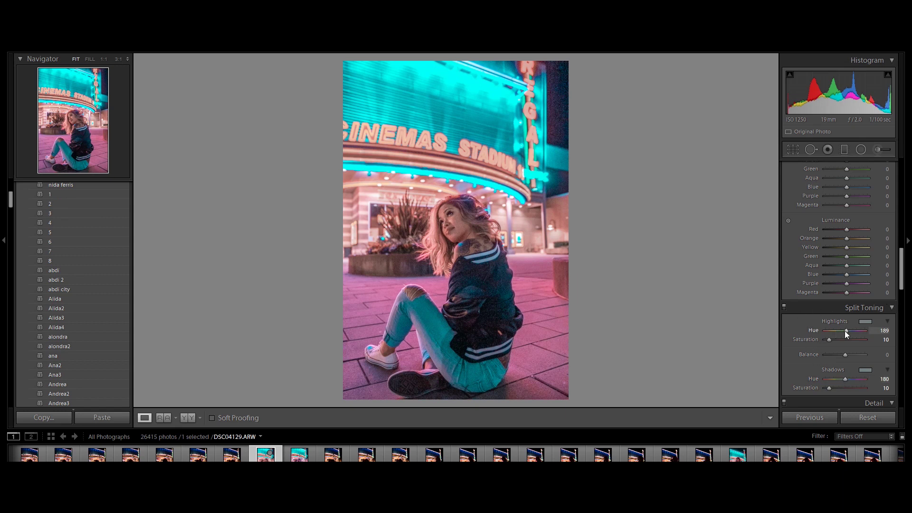
{"action": "left_click_drag", "start_coordinate": [845, 330], "coordinate": [844, 331]}
Step: Ease Orange Saturation back from -69 to -35 for more natural skin
{"action": "left_click_drag", "start_coordinate": [902, 262], "coordinate": [907, 237]}
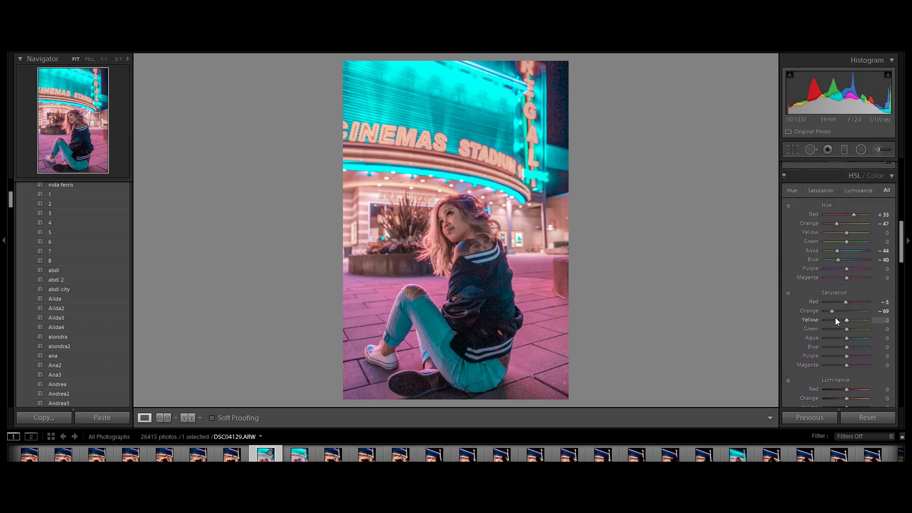
{"action": "left_click_drag", "start_coordinate": [833, 311], "coordinate": [880, 311]}
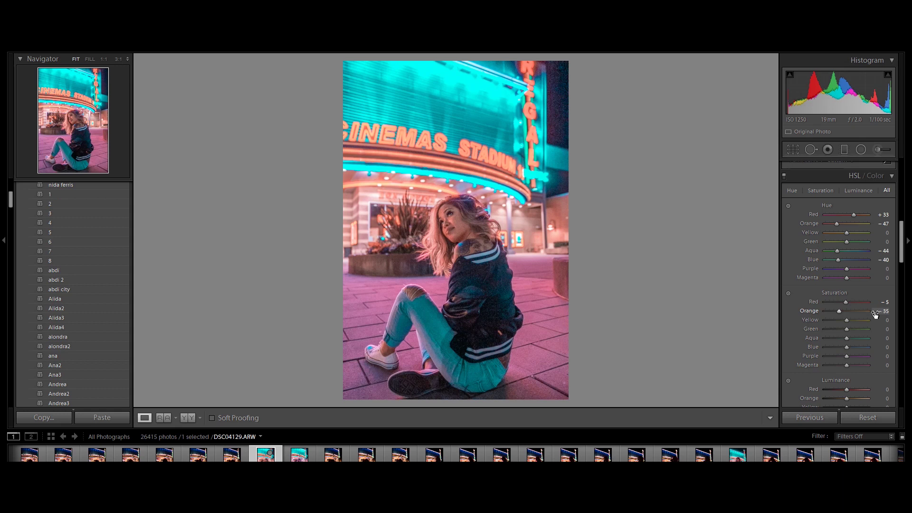
{"action": "left_click_drag", "start_coordinate": [902, 245], "coordinate": [906, 307]}
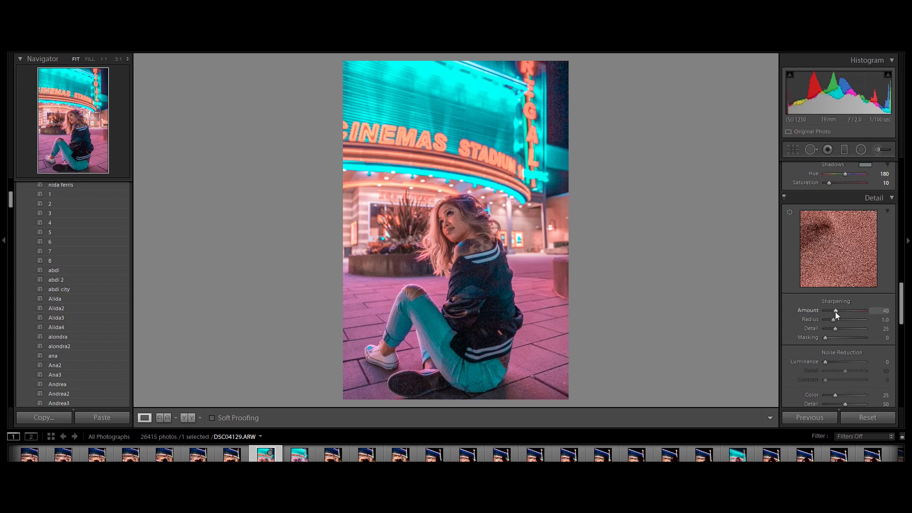
Step: Set Sharpening Amount to 150 and Luminance noise reduction to 85
{"action": "left_click_drag", "start_coordinate": [835, 312], "coordinate": [872, 308]}
{"action": "left_click_drag", "start_coordinate": [903, 308], "coordinate": [903, 325]}
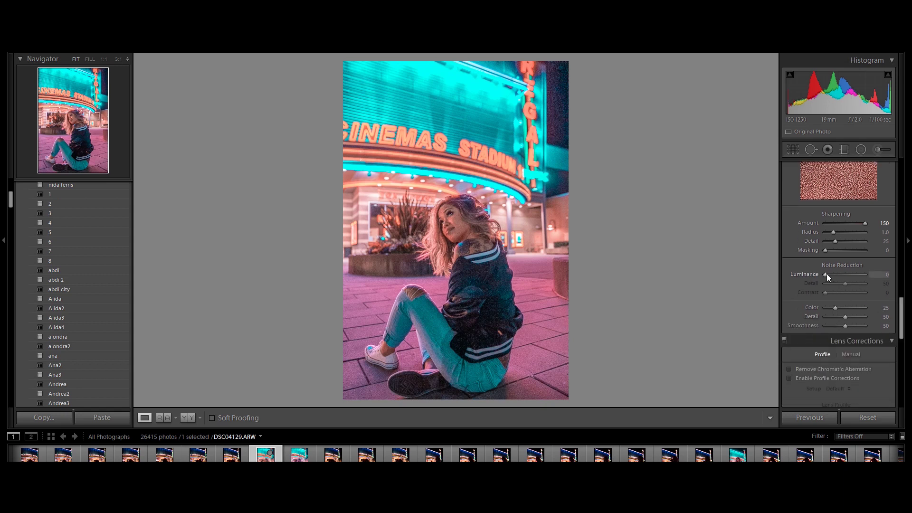
{"action": "left_click_drag", "start_coordinate": [827, 276], "coordinate": [859, 274]}
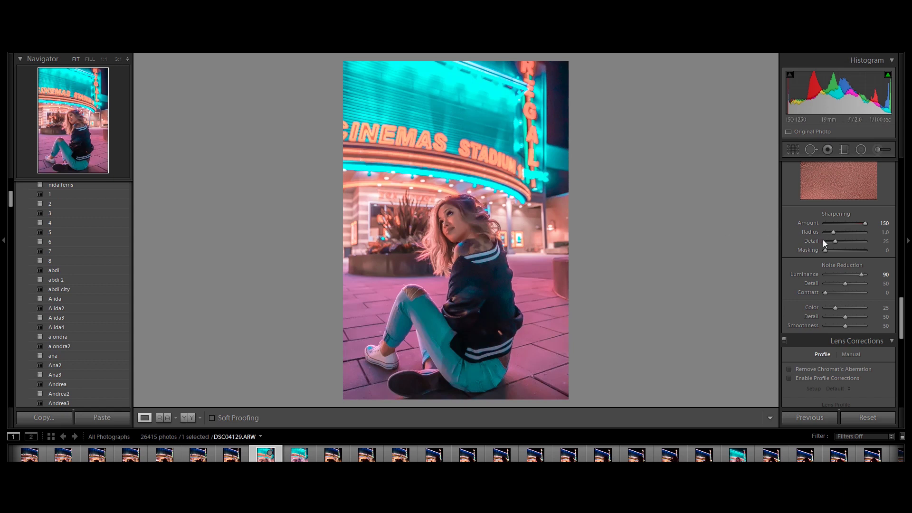
{"action": "key", "text": "Down"}
Step: Set the Post-Crop Vignetting Amount to -15
{"action": "left_click_drag", "start_coordinate": [900, 315], "coordinate": [901, 359]}
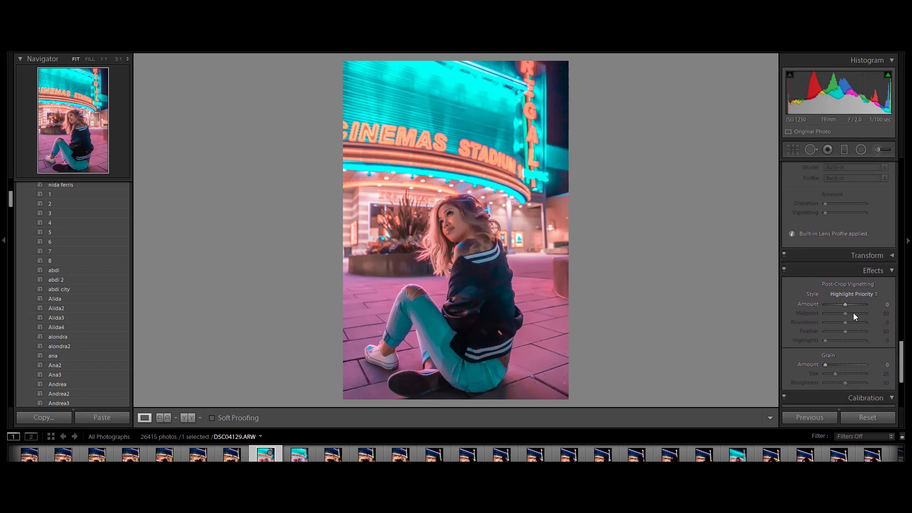
{"action": "left_click", "coordinate": [887, 307]}
{"action": "type", "text": "-3"}
{"action": "key", "text": "Return"}
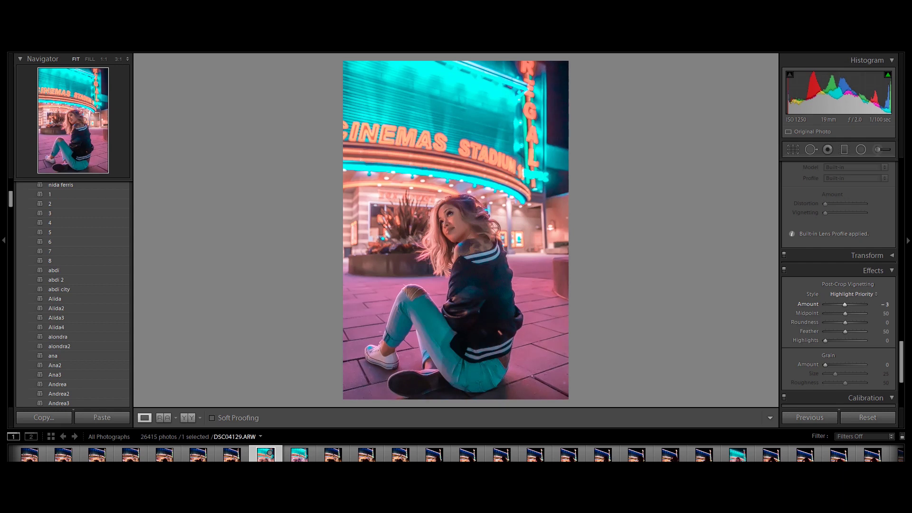
{"action": "key", "text": "Down"}
{"action": "key", "text": "Down"}
{"action": "key", "text": "Down"}
{"action": "key", "text": "Down"}
{"action": "key", "text": "Down"}
{"action": "key", "text": "Down"}
{"action": "key", "text": "Down"}
{"action": "key", "text": "Down"}
{"action": "key", "text": "Down"}
{"action": "key", "text": "Down"}
{"action": "key", "text": "Down"}
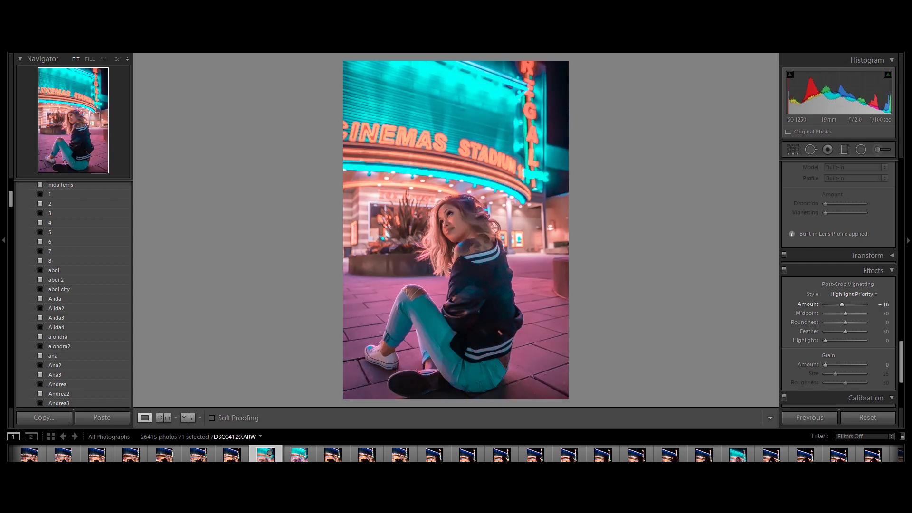
{"action": "key", "text": "Up"}
Step: Shift HSL Orange Hue to about -16 and ease Red Hue back to +25
{"action": "left_click_drag", "start_coordinate": [900, 359], "coordinate": [901, 184]}
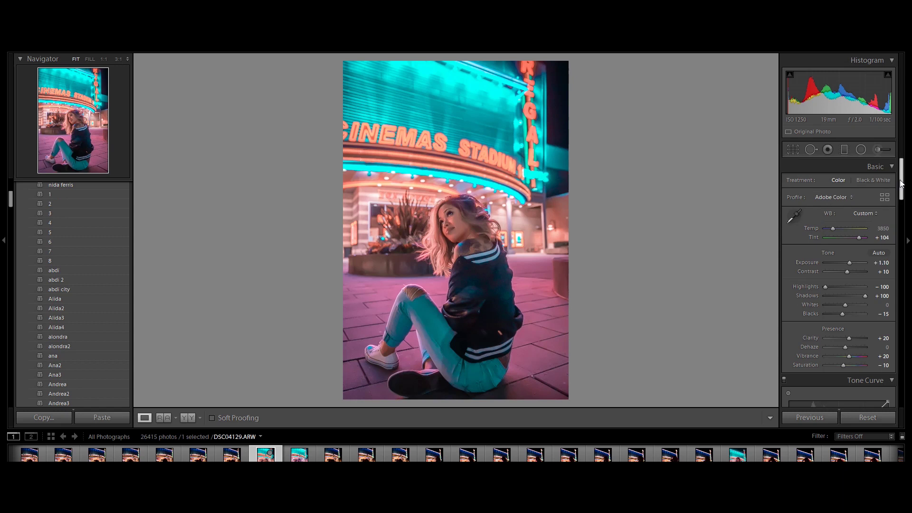
{"action": "scroll", "coordinate": [901, 184], "scroll_direction": "down", "scroll_amount": 2}
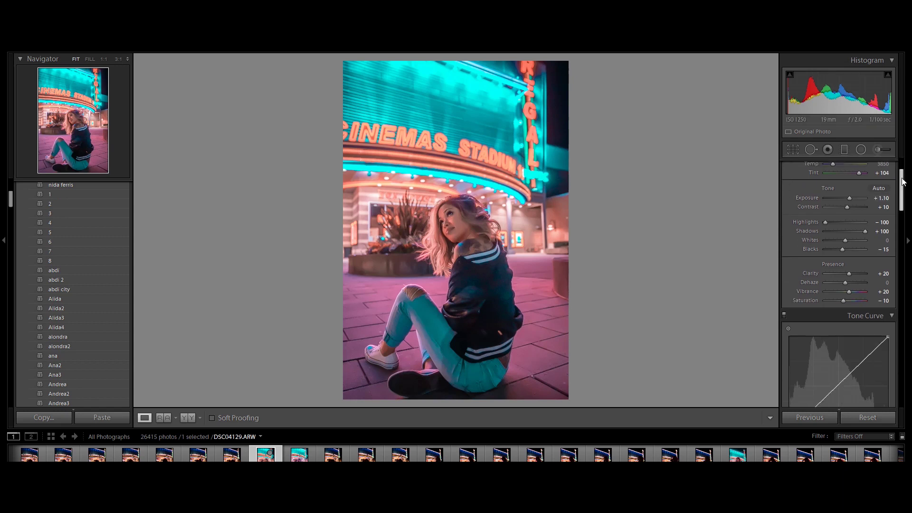
{"action": "scroll", "coordinate": [903, 181], "scroll_direction": "down", "scroll_amount": 8}
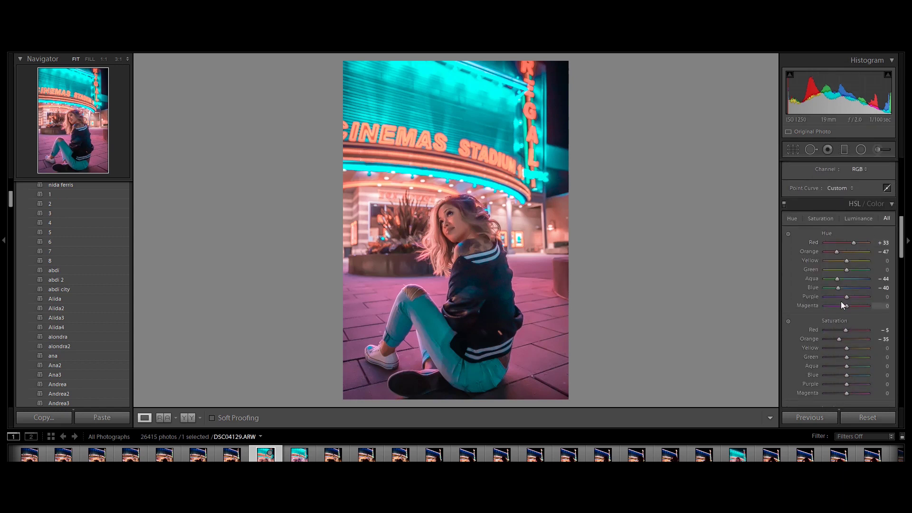
{"action": "left_click_drag", "start_coordinate": [836, 253], "coordinate": [839, 252]}
{"action": "left_click_drag", "start_coordinate": [840, 252], "coordinate": [843, 251]}
{"action": "left_click_drag", "start_coordinate": [851, 242], "coordinate": [851, 243]}
{"action": "left_click_drag", "start_coordinate": [901, 230], "coordinate": [901, 262]}
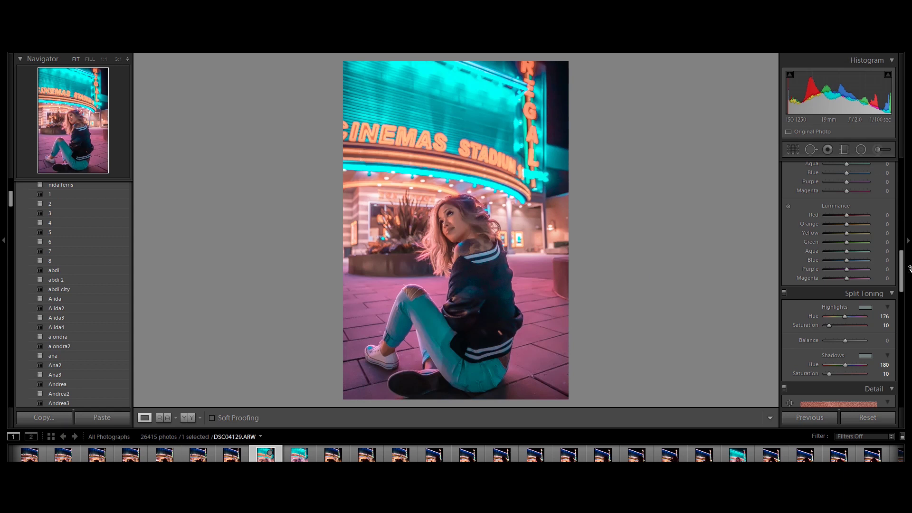
{"action": "left_click_drag", "start_coordinate": [905, 282], "coordinate": [901, 186]}
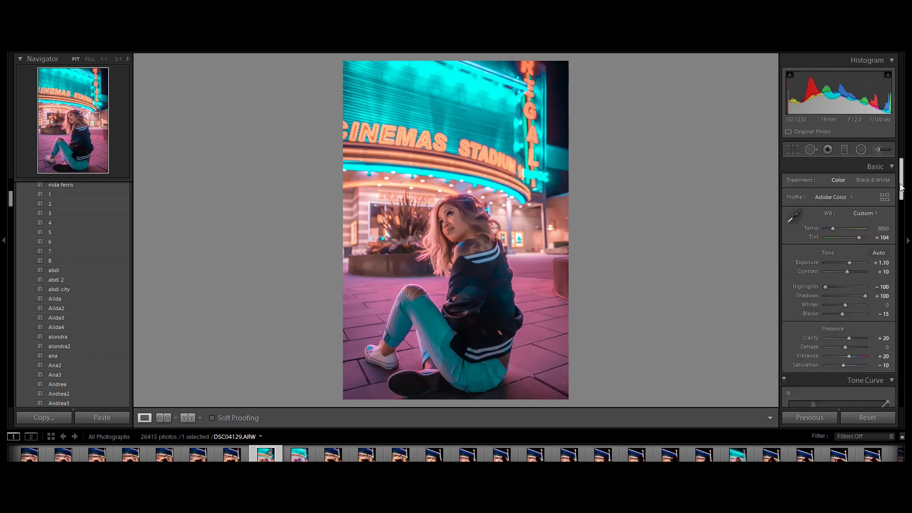
Step: Zoom to 1:1 on her face and pan around to inspect the skin and eyes
{"action": "left_click", "coordinate": [456, 213]}
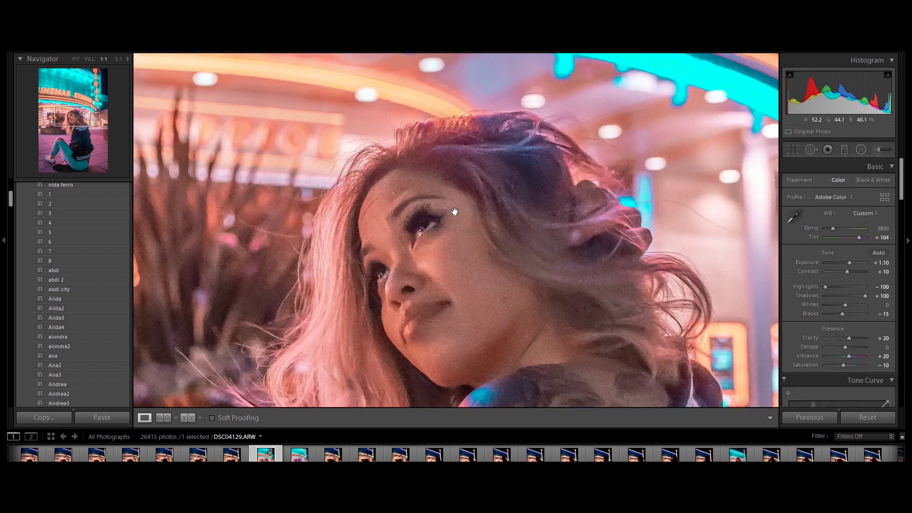
{"action": "left_click_drag", "start_coordinate": [492, 318], "coordinate": [492, 253]}
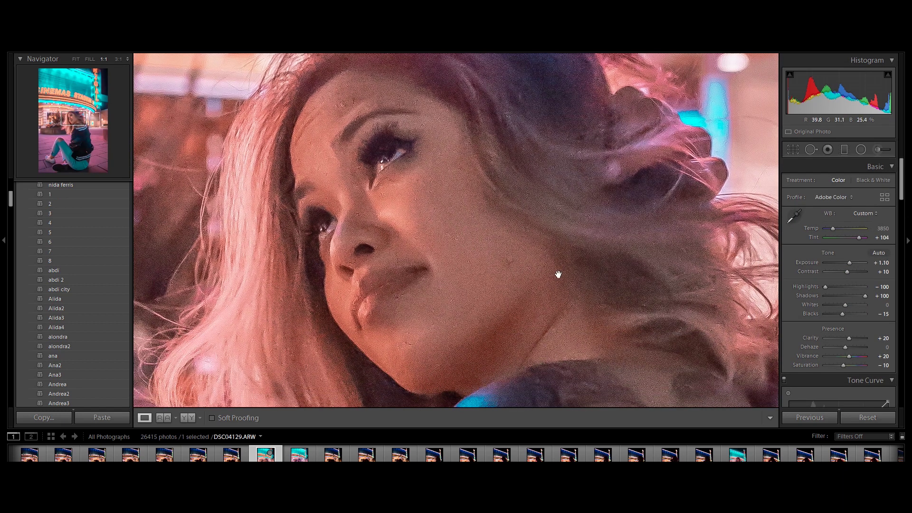
{"action": "left_click", "coordinate": [470, 255]}
{"action": "left_click", "coordinate": [455, 232]}
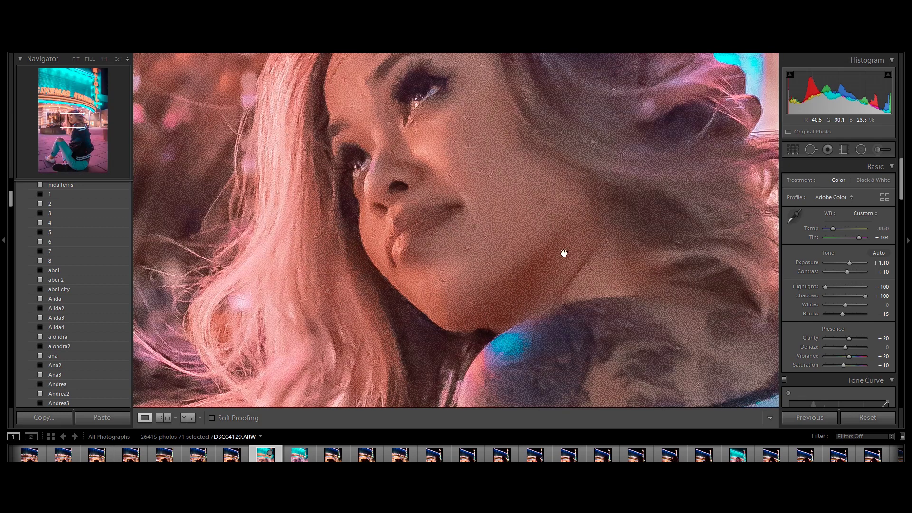
{"action": "left_click_drag", "start_coordinate": [562, 252], "coordinate": [526, 326]}
{"action": "left_click", "coordinate": [532, 303]}
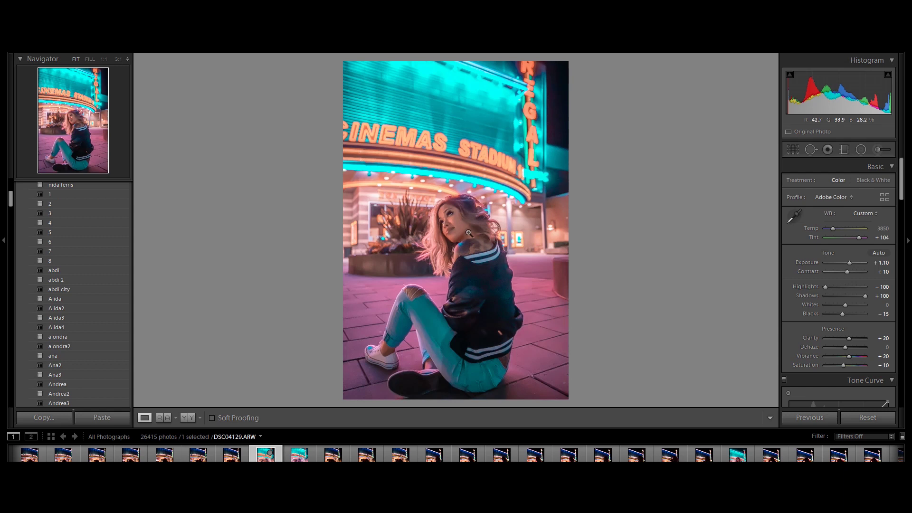
Step: Magnify her eyes again and pick the Adjustment Brush with Teeth Whitening (Exposure 0.40, Saturation −60)
{"action": "left_click_drag", "start_coordinate": [467, 230], "coordinate": [443, 254]}
{"action": "left_click", "coordinate": [458, 218]}
{"action": "left_click_drag", "start_coordinate": [423, 209], "coordinate": [439, 187]}
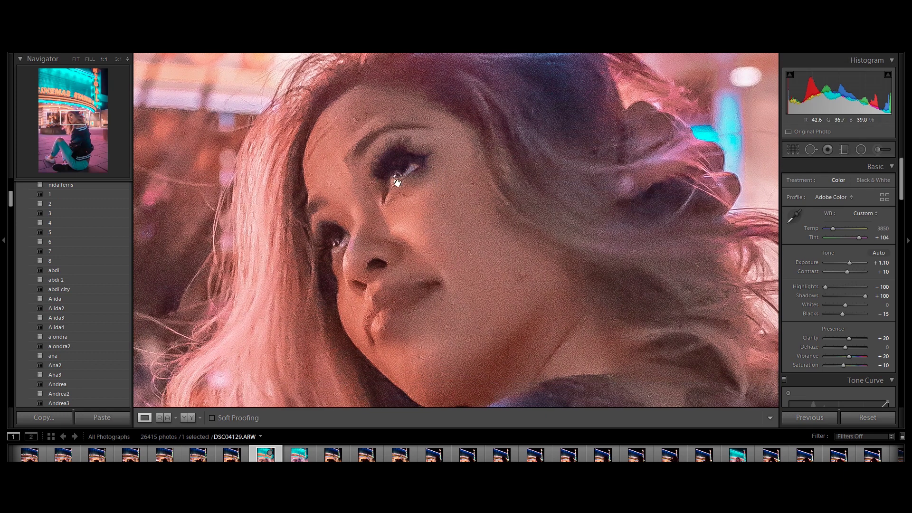
{"action": "left_click", "coordinate": [566, 279]}
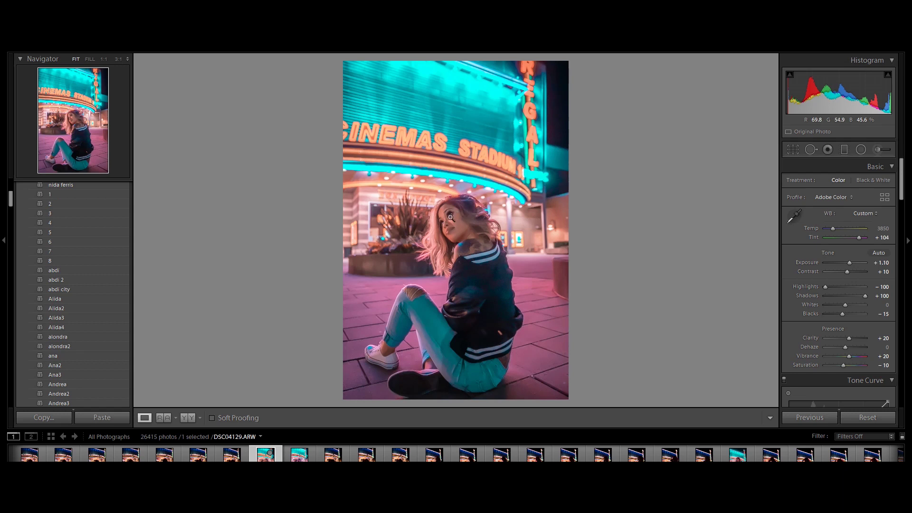
{"action": "left_click", "coordinate": [454, 214]}
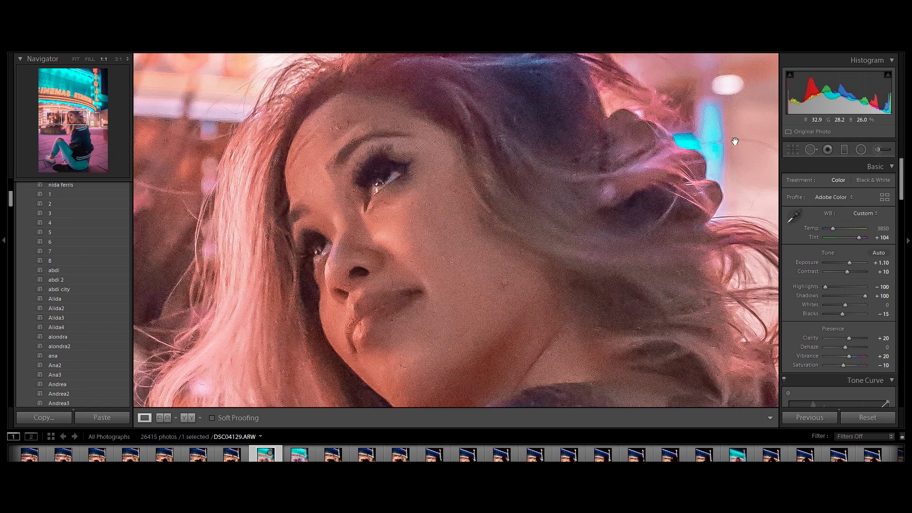
{"action": "left_click", "coordinate": [878, 148]}
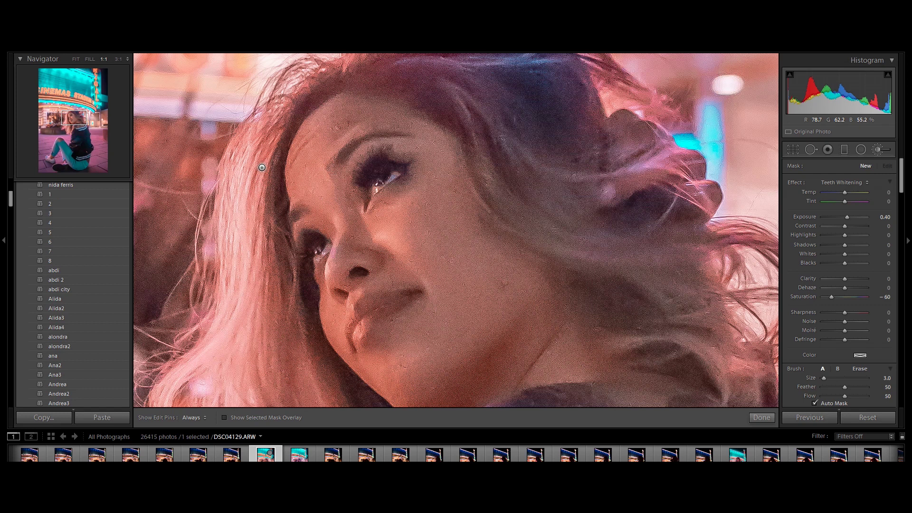
Step: Shrink the Teeth Whitening brush to size 2.0 and paint it over both eye whites, pins hidden
{"action": "left_click", "coordinate": [262, 167]}
{"action": "key", "text": "bracketleft"}
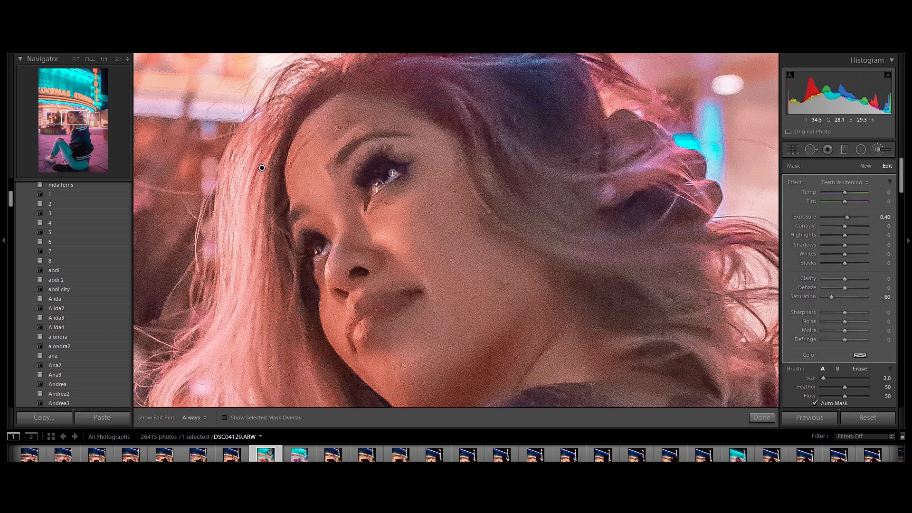
{"action": "key", "text": "h"}
{"action": "left_click_drag", "start_coordinate": [374, 191], "coordinate": [397, 173]}
{"action": "left_click_drag", "start_coordinate": [376, 188], "coordinate": [387, 182]}
{"action": "left_click_drag", "start_coordinate": [387, 183], "coordinate": [398, 173]}
{"action": "left_click_drag", "start_coordinate": [316, 256], "coordinate": [329, 247]}
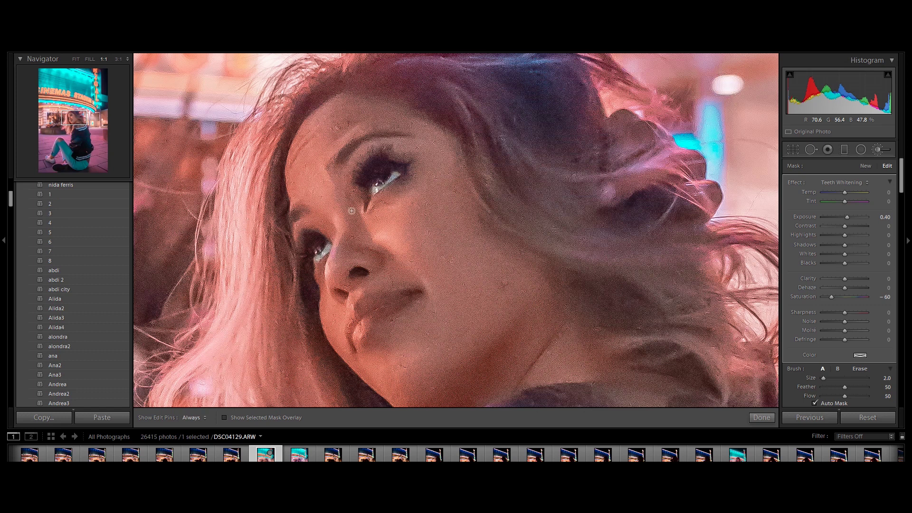
{"action": "key", "text": "h"}
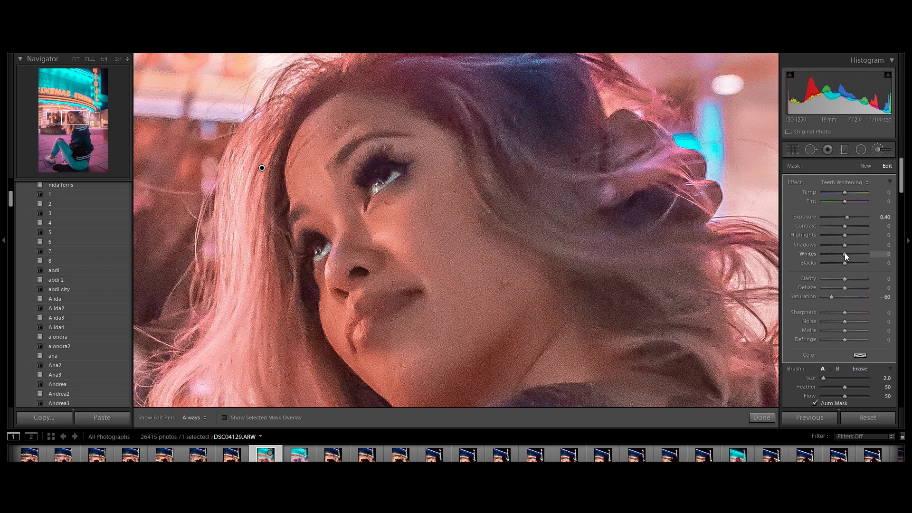
Step: Raise Whites on the eye-whitening brush, commit it, and return to the full photo
{"action": "left_click_drag", "start_coordinate": [845, 256], "coordinate": [849, 256]}
{"action": "left_click_drag", "start_coordinate": [854, 252], "coordinate": [853, 252]}
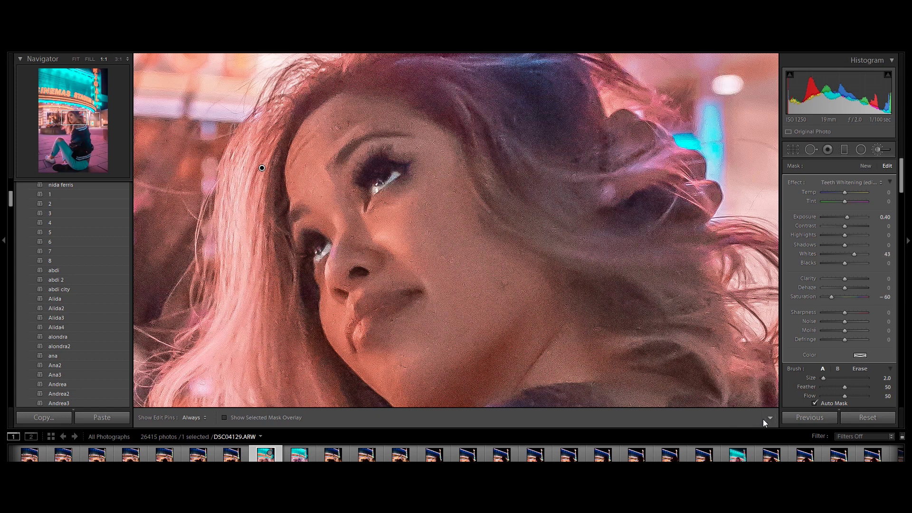
{"action": "left_click", "coordinate": [761, 418]}
{"action": "left_click", "coordinate": [477, 277]}
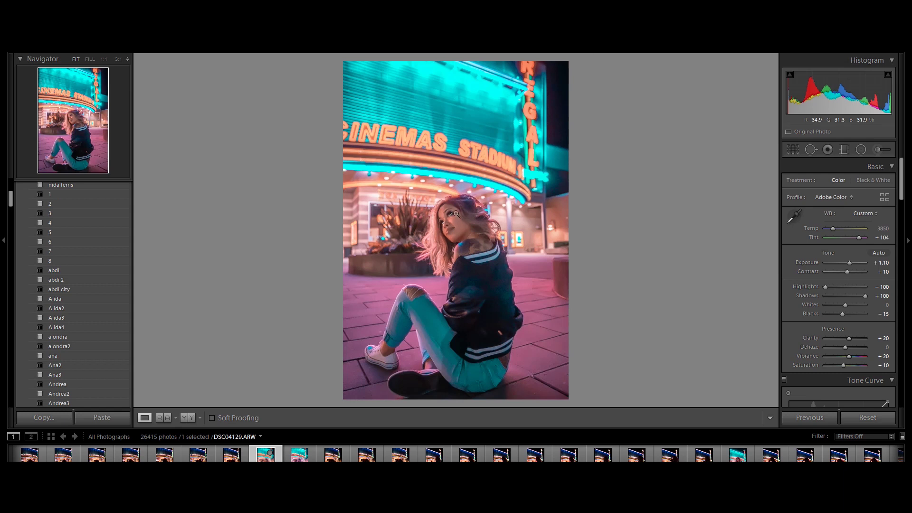
Step: Reopen the eye-whitening brush and fine-tune its Whites to +50
{"action": "left_click", "coordinate": [878, 150]}
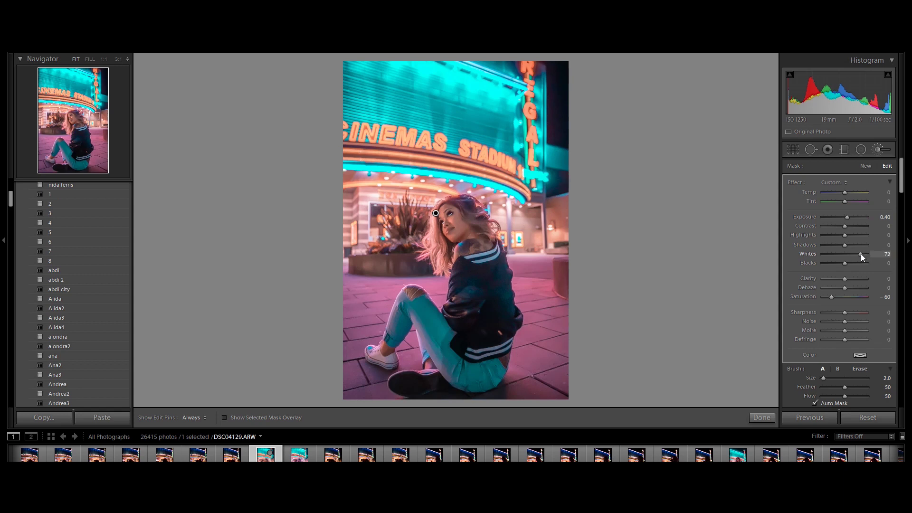
{"action": "left_click_drag", "start_coordinate": [857, 254], "coordinate": [855, 254]}
{"action": "left_click", "coordinate": [761, 418]}
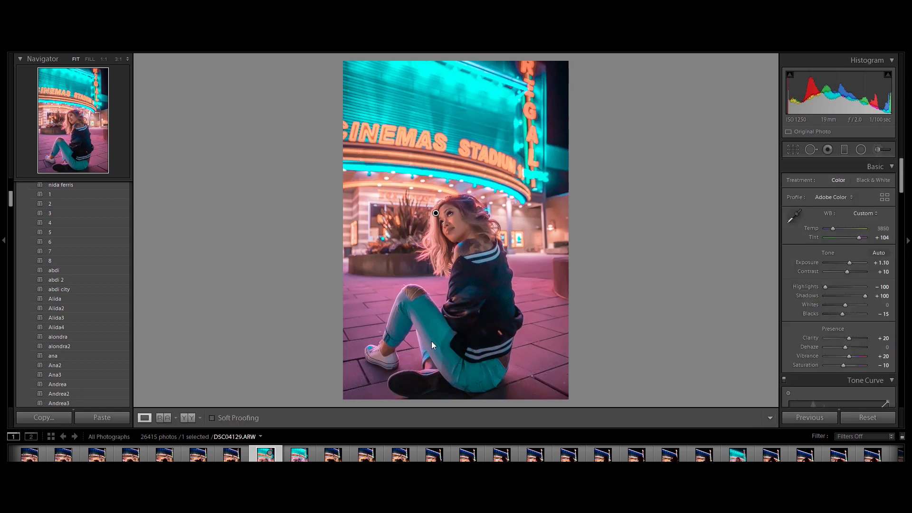
{"action": "left_click_drag", "start_coordinate": [454, 229], "coordinate": [510, 203]}
{"action": "left_click", "coordinate": [456, 217]}
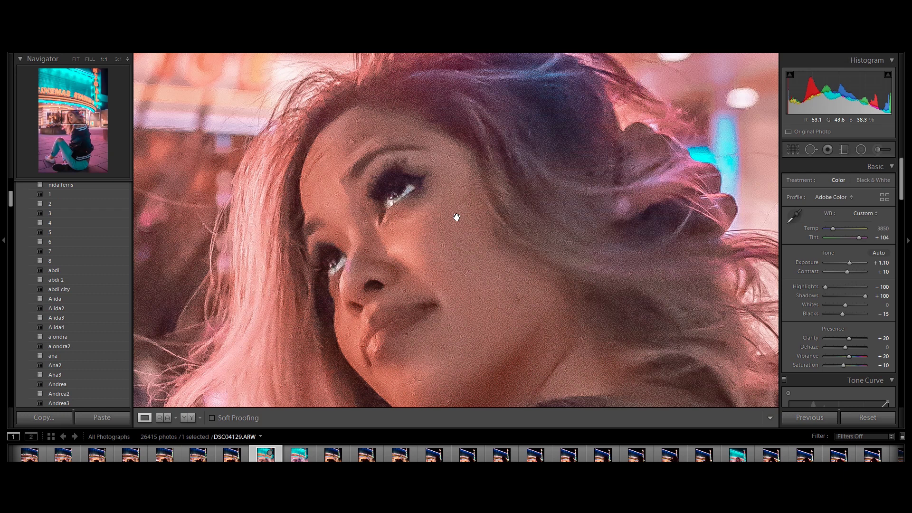
{"action": "left_click", "coordinate": [424, 231]}
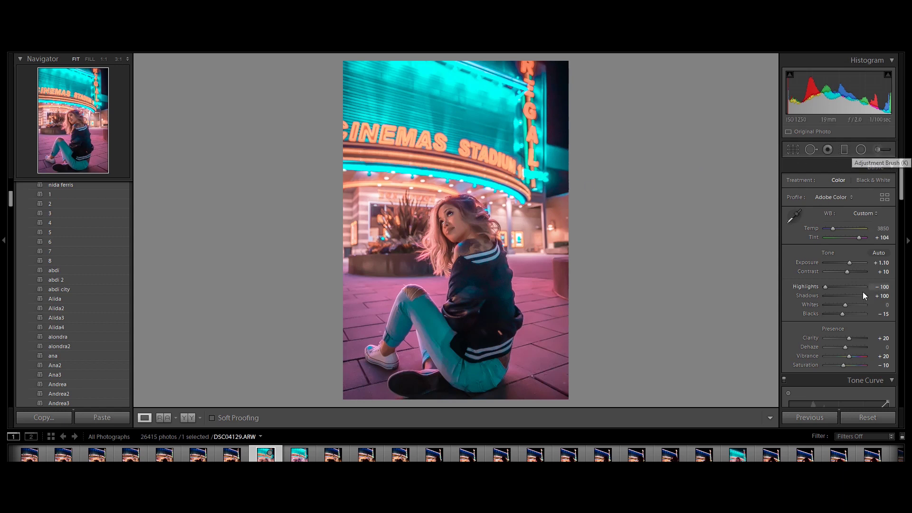
Step: Enter an Exposure of 0.8 in the Basic panel, then nudge it up to +0.90
{"action": "left_click", "coordinate": [884, 263]}
{"action": "type", "text": "0.8"}
{"action": "key", "text": "Return"}
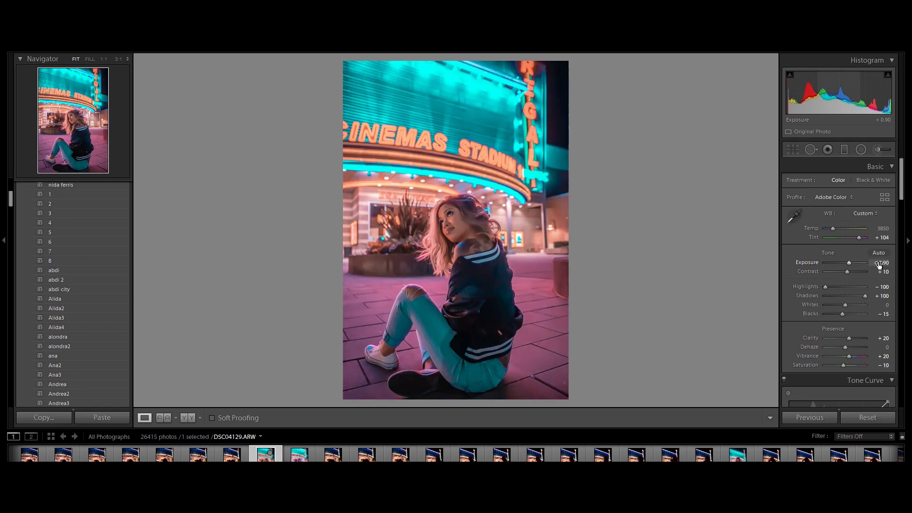
{"action": "scroll", "coordinate": [879, 263], "scroll_direction": "up", "scroll_amount": 1}
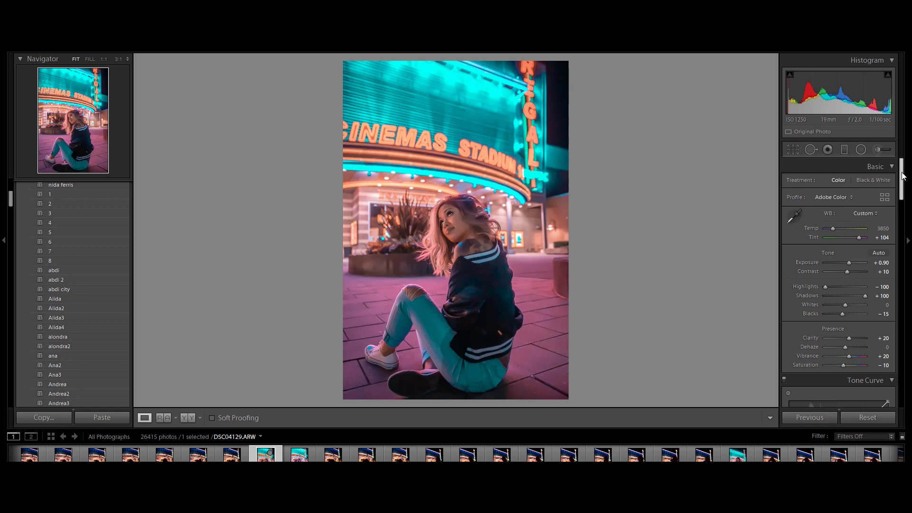
{"action": "left_click_drag", "start_coordinate": [903, 176], "coordinate": [903, 189]}
{"action": "left_click_drag", "start_coordinate": [903, 190], "coordinate": [904, 179]}
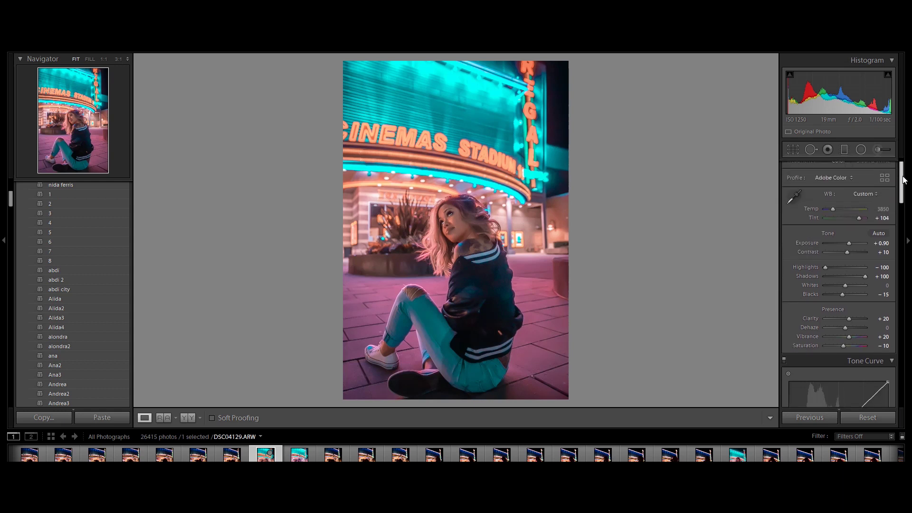